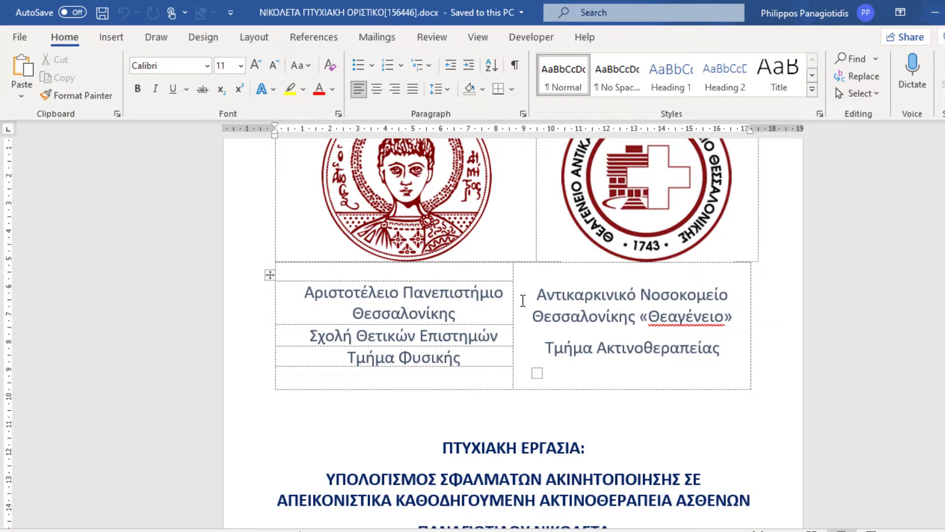
pyautogui.scroll(2, 507, 292)
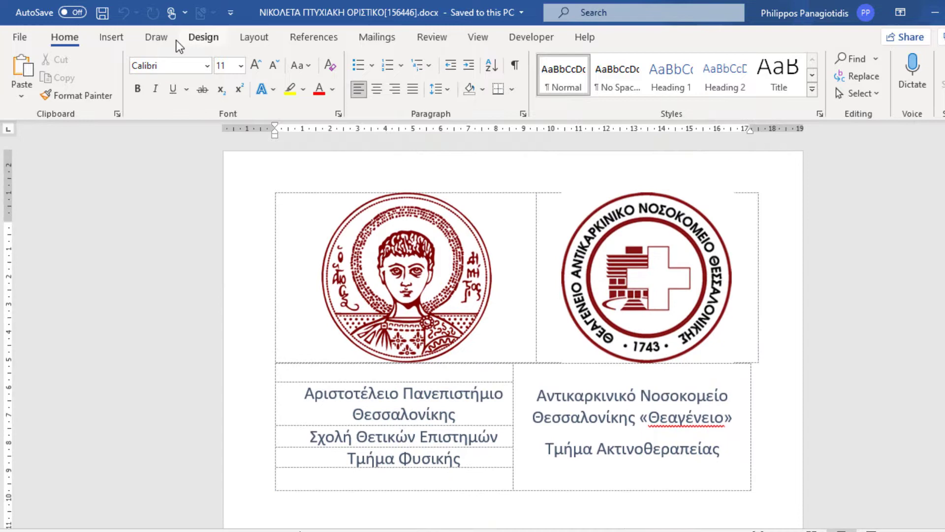
# Step: Show the Cover Page gallery from the Insert tab's Pages group
pyautogui.click(116, 38)
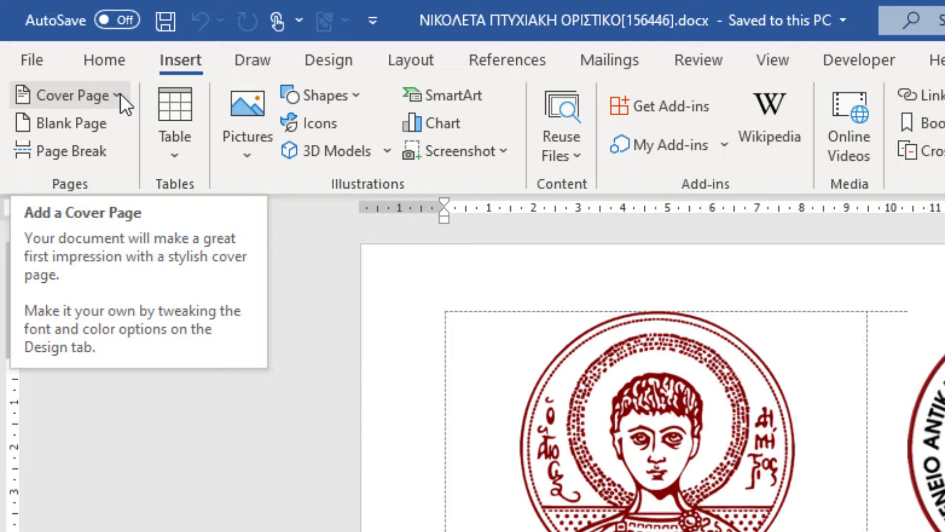
pyautogui.click(119, 94)
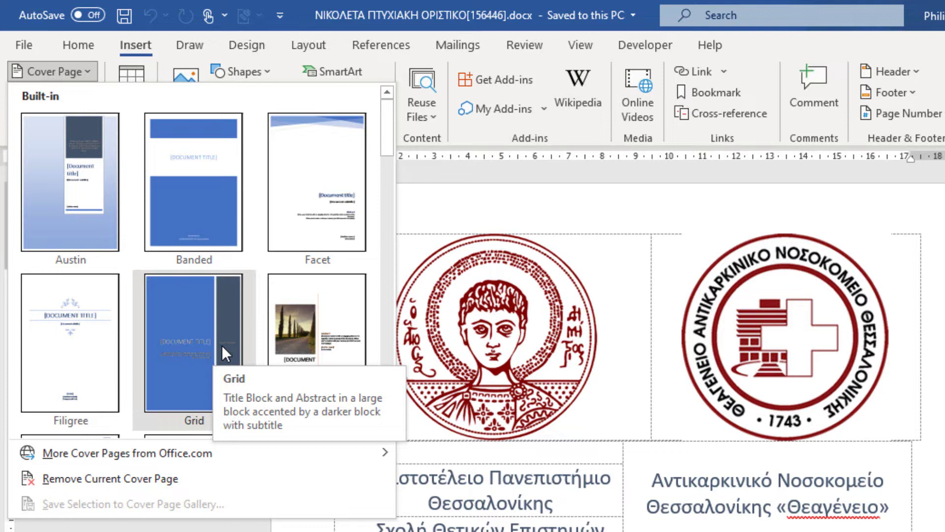
# Step: Insert the Integral cover page with the cypress-road photo and THESIS title
pyautogui.click(302, 321)
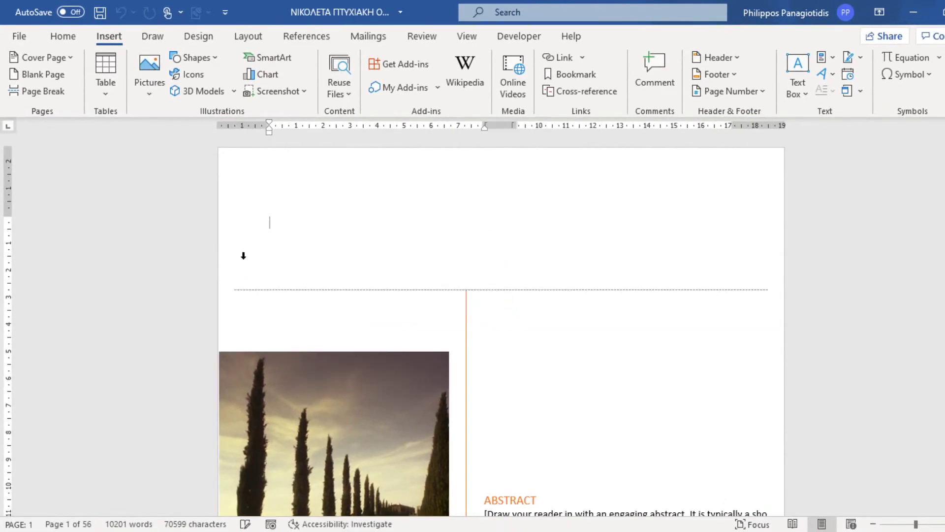
pyautogui.scroll(-3, 362, 231)
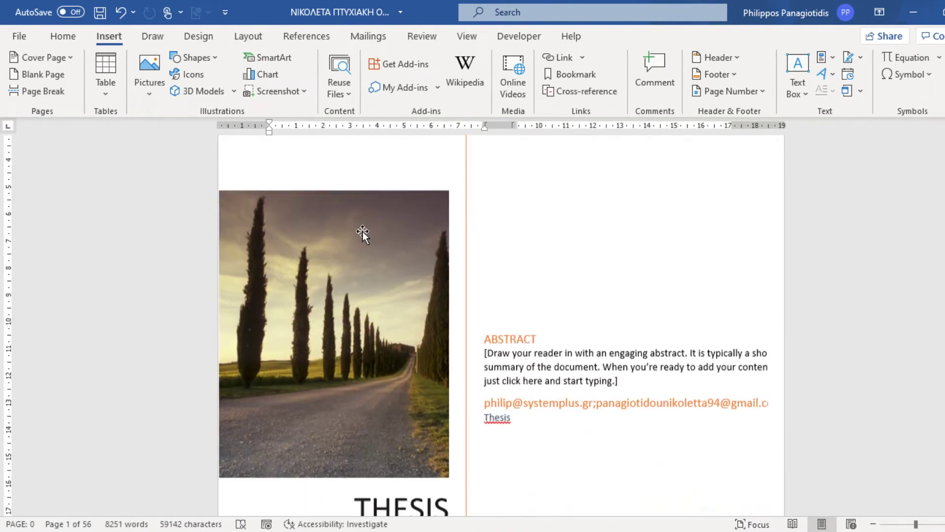
pyautogui.scroll(-1, 362, 231)
pyautogui.scroll(-1, 363, 231)
pyautogui.scroll(-2, 363, 231)
pyautogui.scroll(-1, 363, 231)
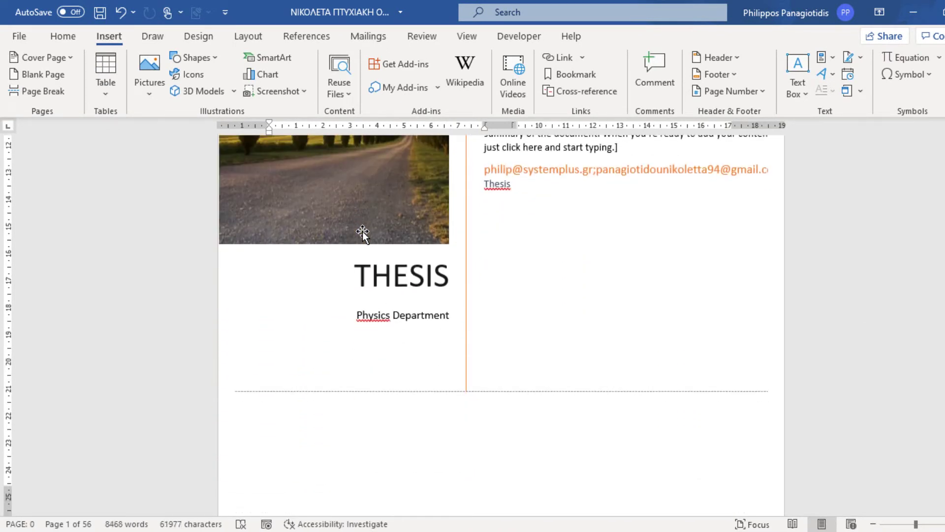
pyautogui.scroll(2, 363, 231)
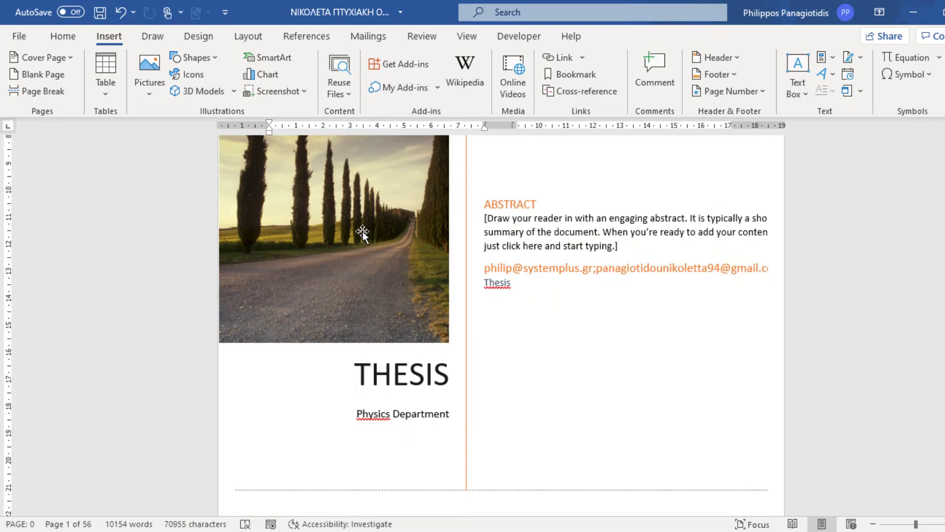
pyautogui.scroll(4, 363, 231)
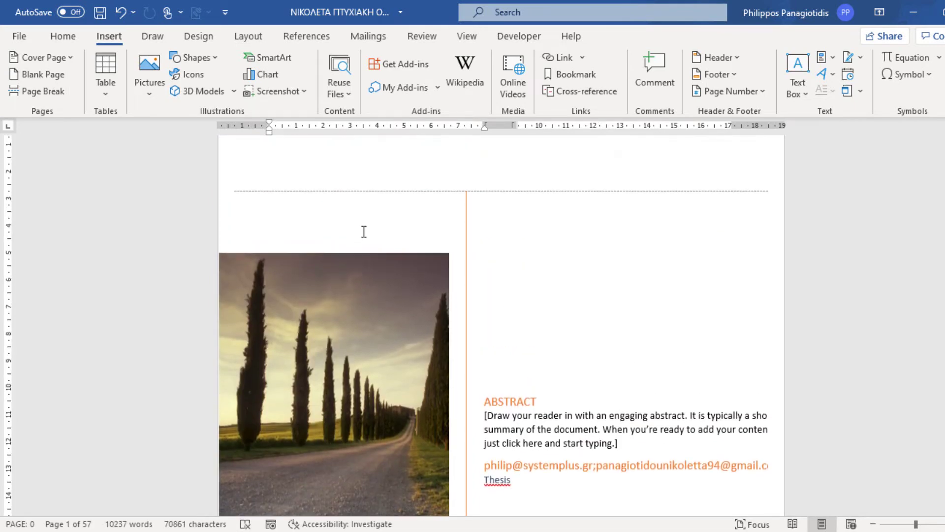
pyautogui.scroll(-3, 363, 231)
pyautogui.scroll(-4, 363, 231)
pyautogui.scroll(-3, 363, 232)
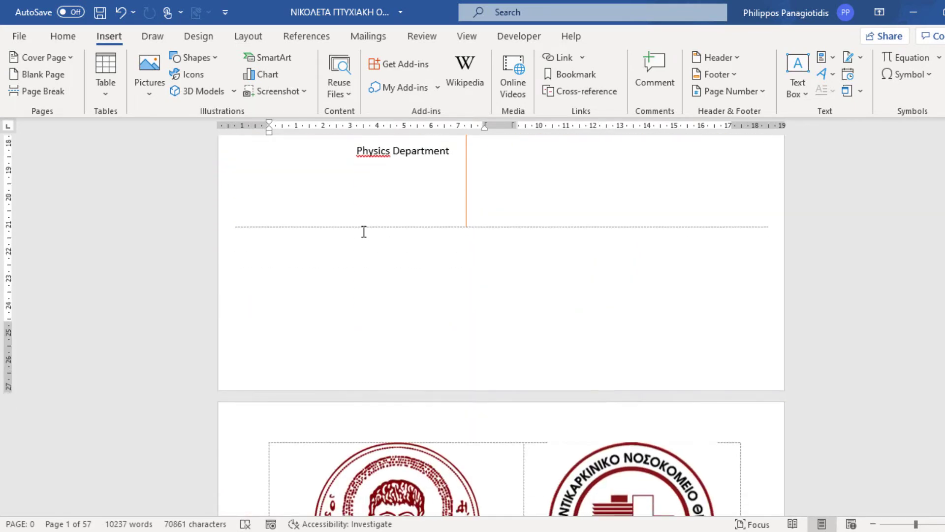
pyautogui.scroll(-2, 363, 231)
pyautogui.scroll(-3, 361, 231)
pyautogui.scroll(-2, 362, 232)
pyautogui.scroll(3, 363, 231)
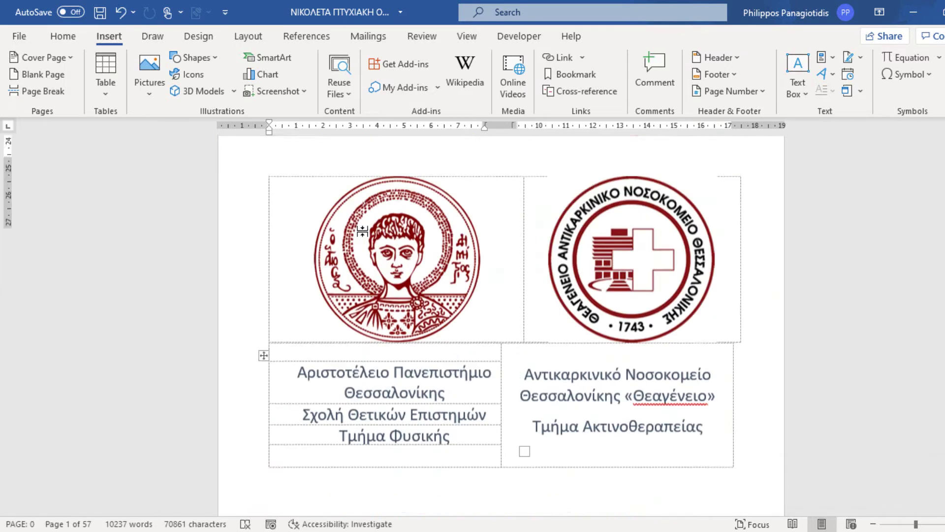
pyautogui.scroll(6, 363, 231)
pyautogui.scroll(2, 363, 230)
pyautogui.scroll(3, 362, 231)
pyautogui.scroll(3, 362, 231)
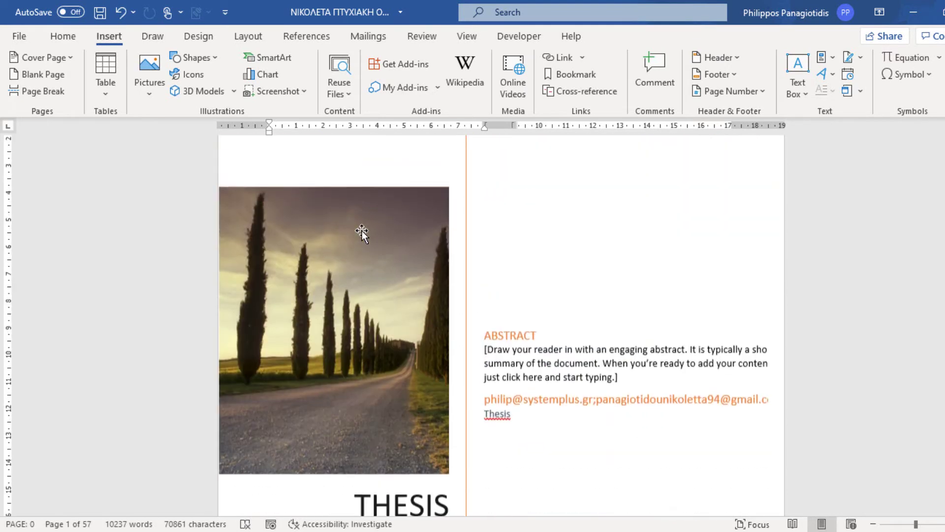
pyautogui.scroll(1, 362, 231)
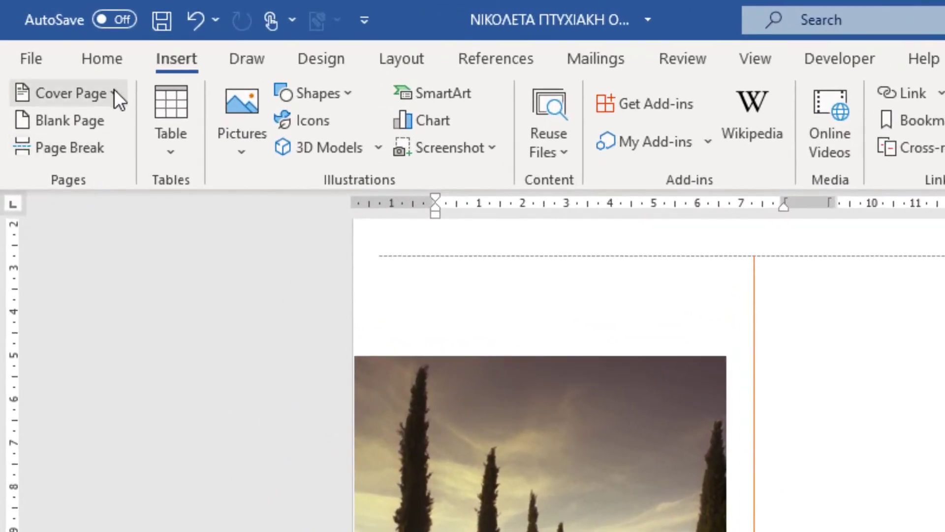
# Step: Remove the Integral cover page so the logo title page leads again
pyautogui.click(114, 90)
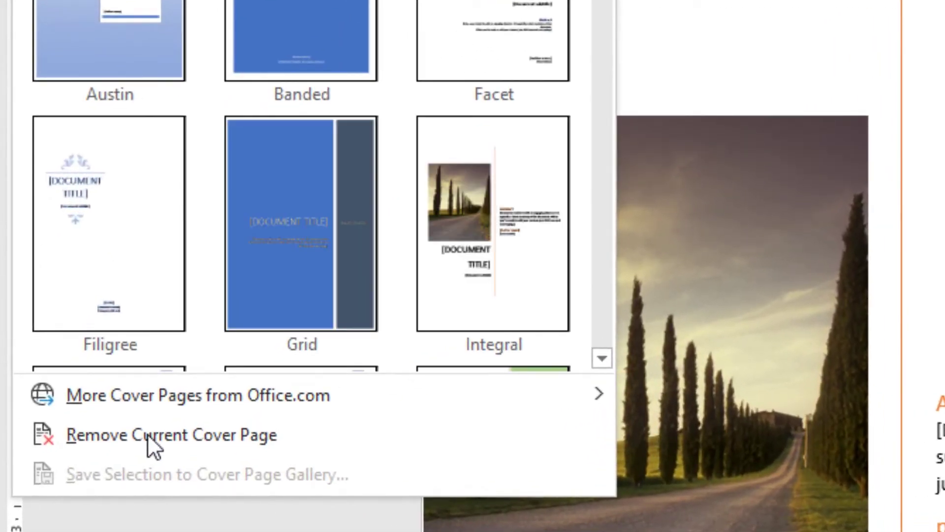
pyautogui.click(159, 435)
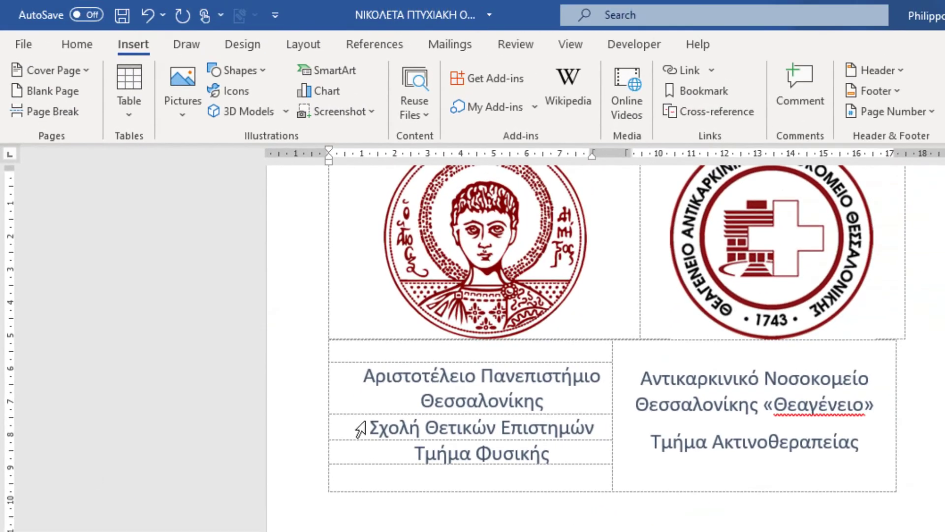
pyautogui.scroll(3, 414, 473)
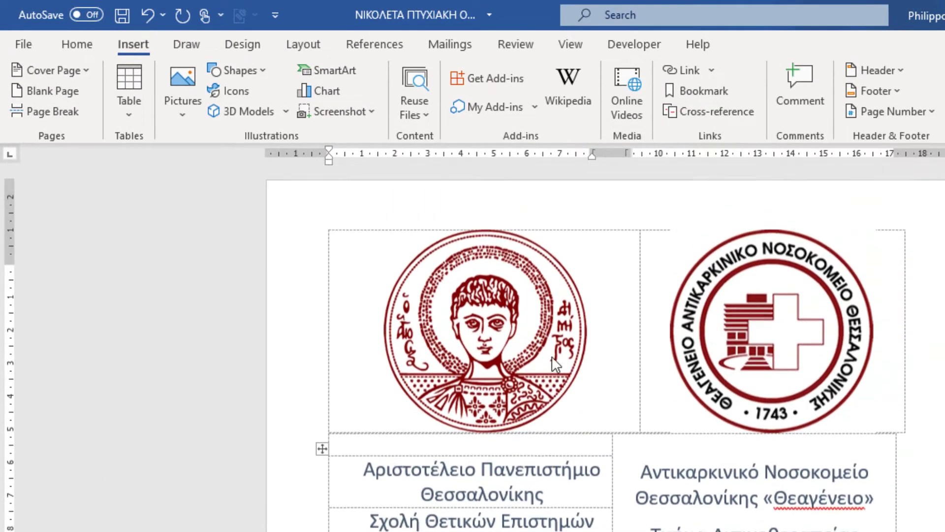
pyautogui.scroll(-5, 585, 298)
pyautogui.scroll(-5, 585, 297)
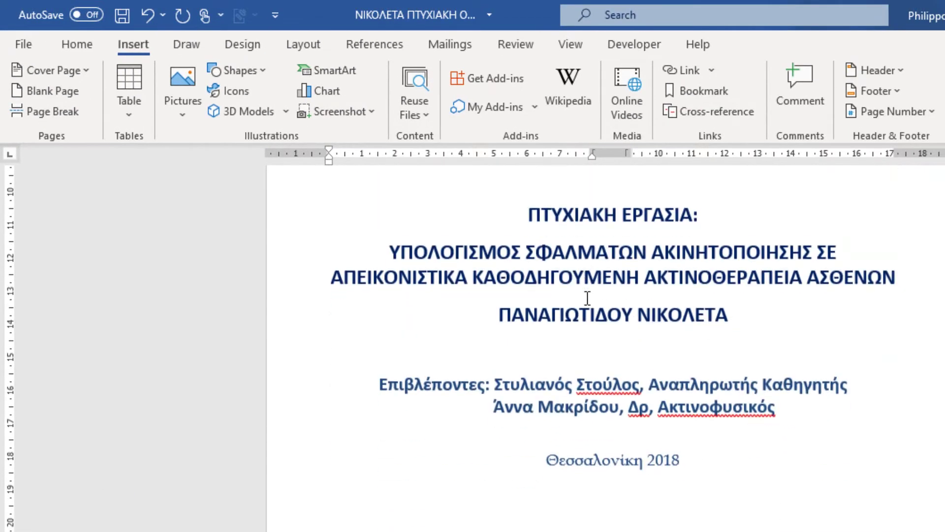
pyautogui.scroll(-5, 586, 298)
pyautogui.scroll(-2, 587, 298)
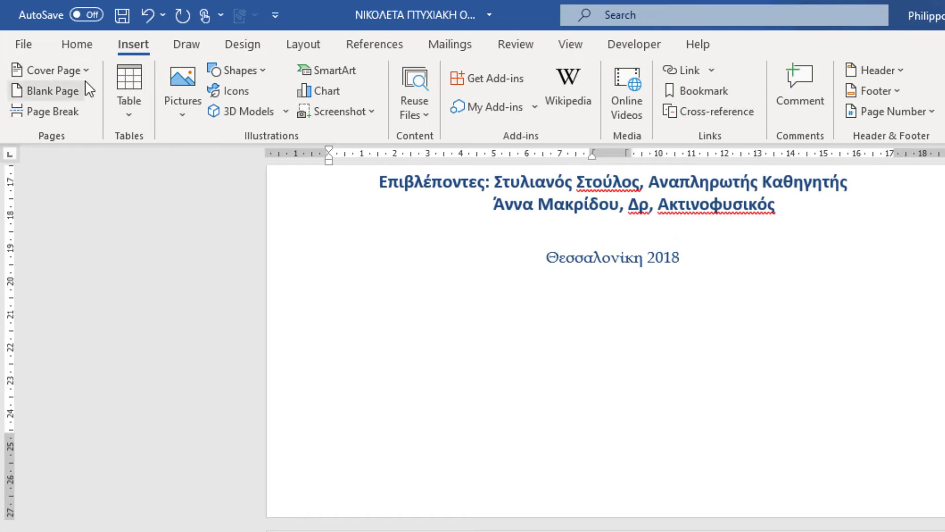
# Step: Reopen Cover Page to show the Office.com designs Element, Insight 1 and Insight 2
pyautogui.click(90, 67)
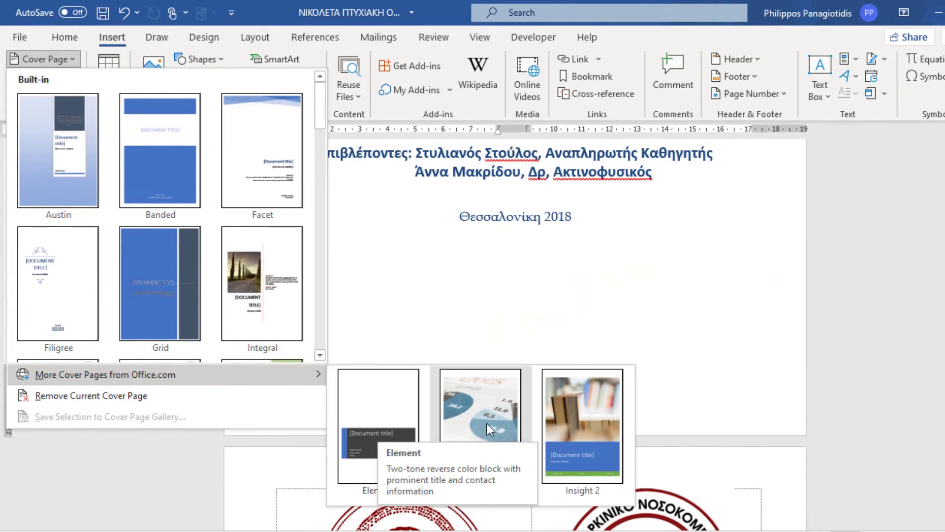
# Step: Insert the Office.com Insight 2 cover page with book photo and blue title block
pyautogui.click(597, 418)
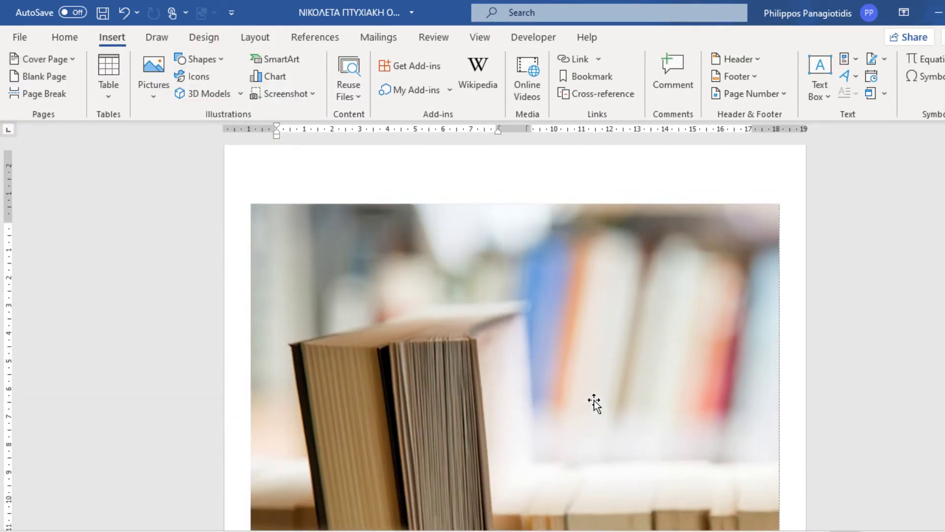
pyautogui.scroll(-2, 545, 295)
pyautogui.scroll(-3, 546, 291)
pyautogui.scroll(-2, 551, 291)
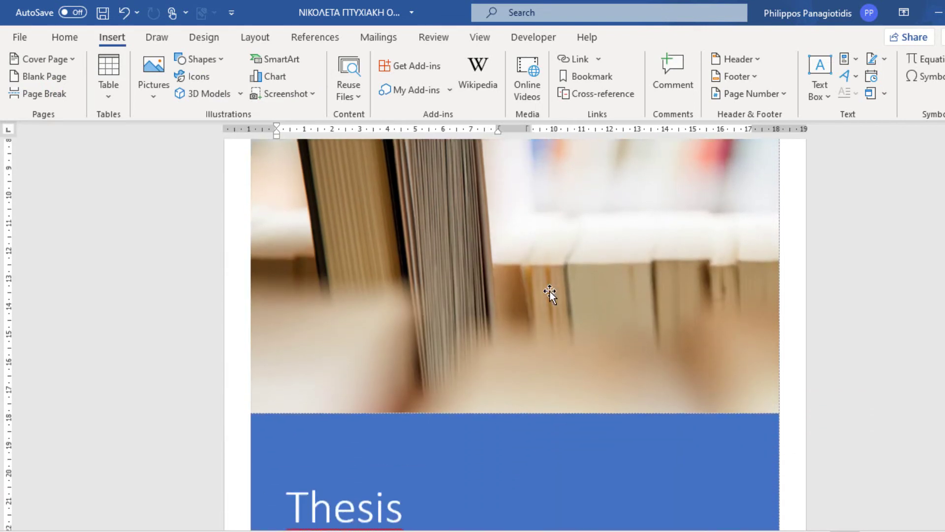
pyautogui.scroll(-1, 551, 292)
pyautogui.scroll(-2, 517, 273)
pyautogui.scroll(-1, 497, 254)
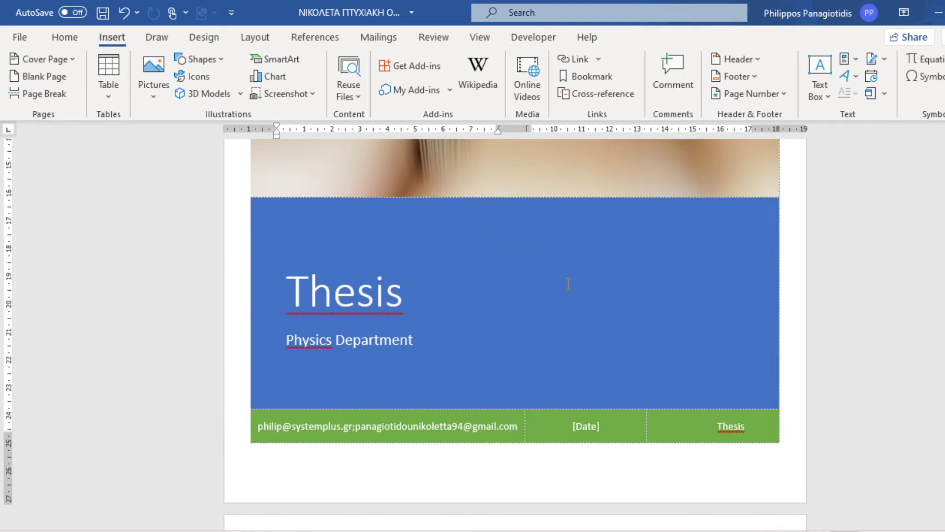
pyautogui.scroll(-3, 557, 274)
pyautogui.scroll(-1, 553, 270)
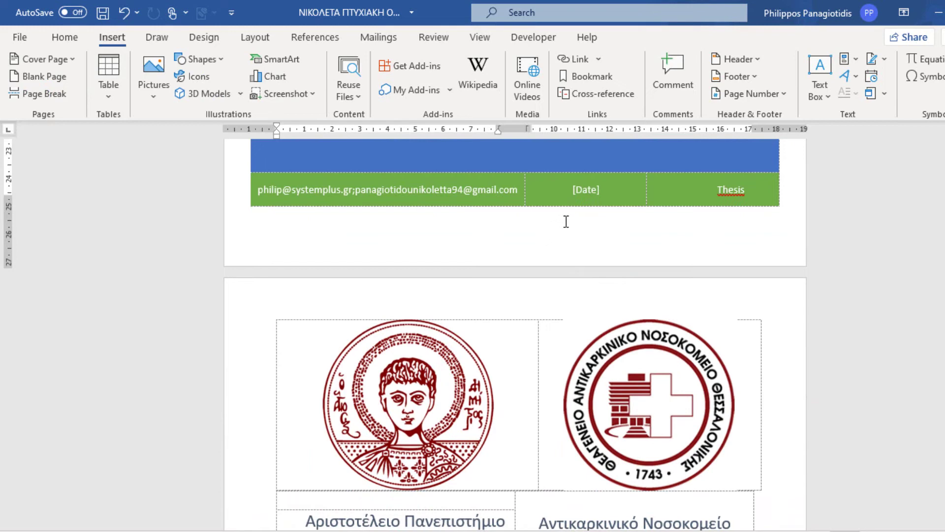
pyautogui.scroll(2, 569, 219)
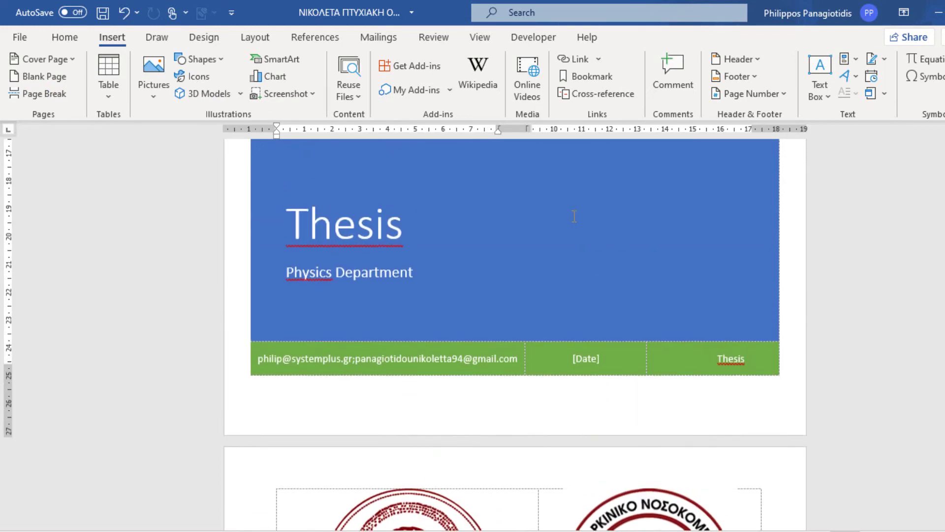
pyautogui.scroll(3, 573, 217)
pyautogui.scroll(2, 575, 211)
pyautogui.scroll(1, 576, 204)
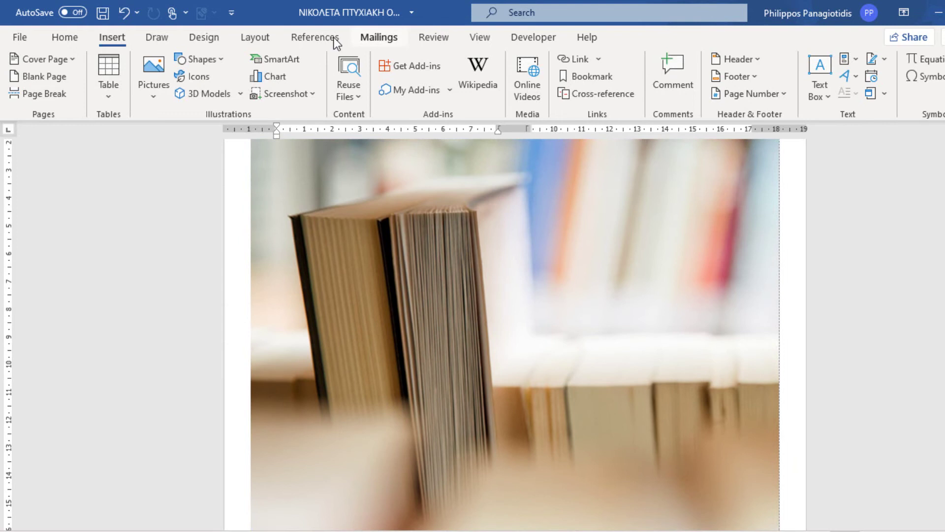
pyautogui.click(206, 38)
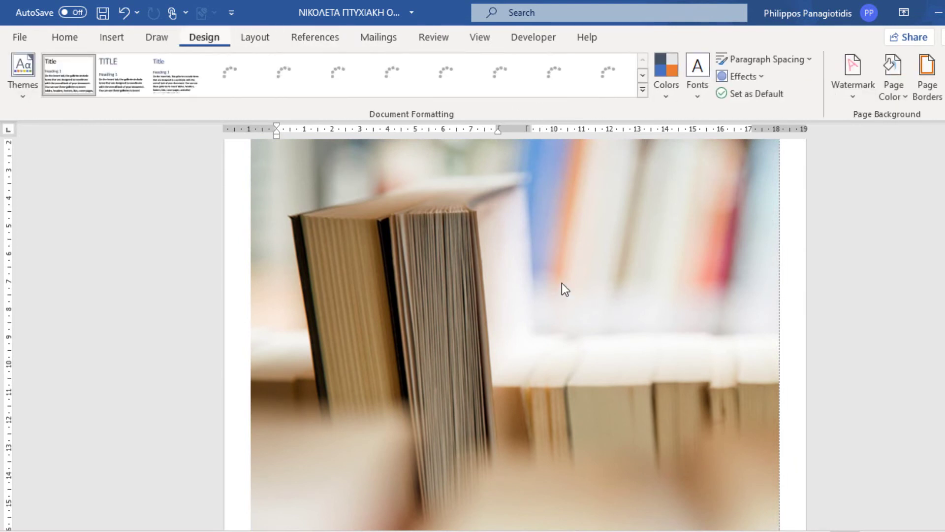
pyautogui.click(530, 266)
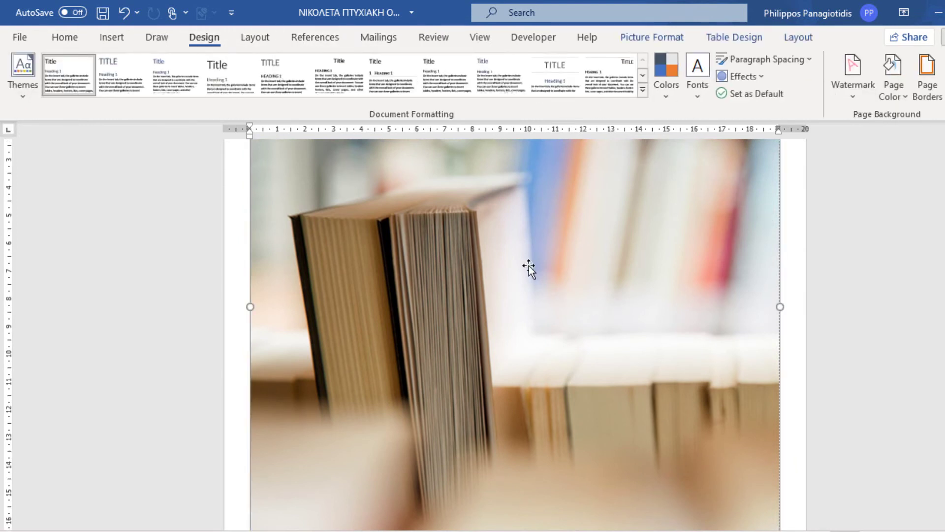
pyautogui.scroll(-3, 532, 266)
pyautogui.scroll(-1, 534, 265)
pyautogui.click(355, 400)
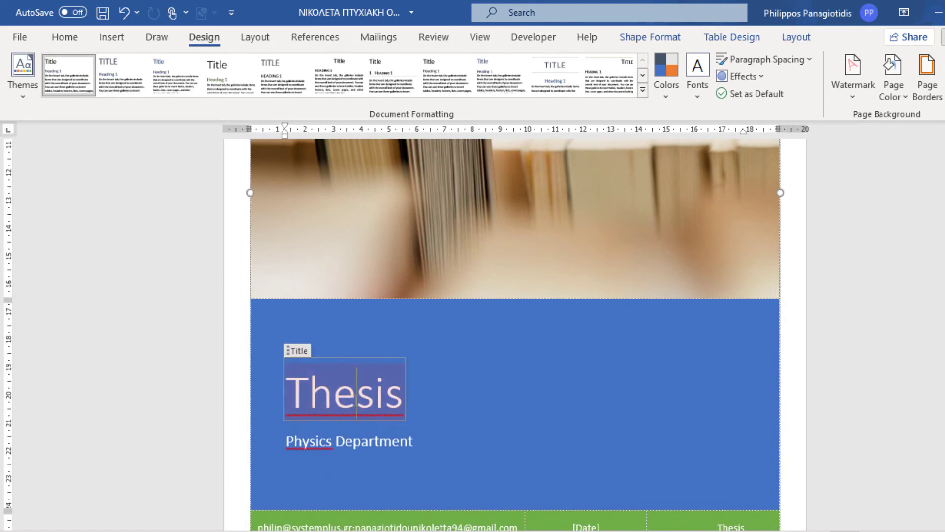
pyautogui.click(356, 401)
pyautogui.press('End')
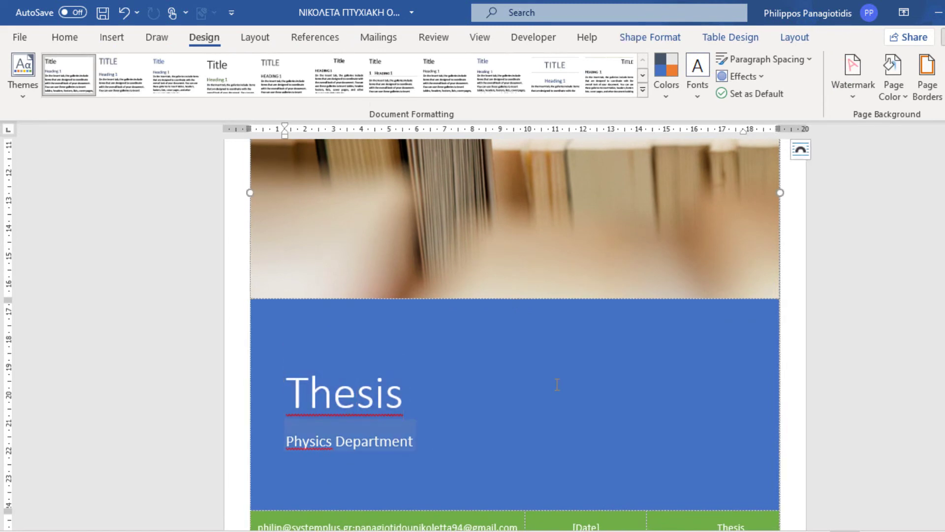
pyautogui.scroll(-2, 558, 384)
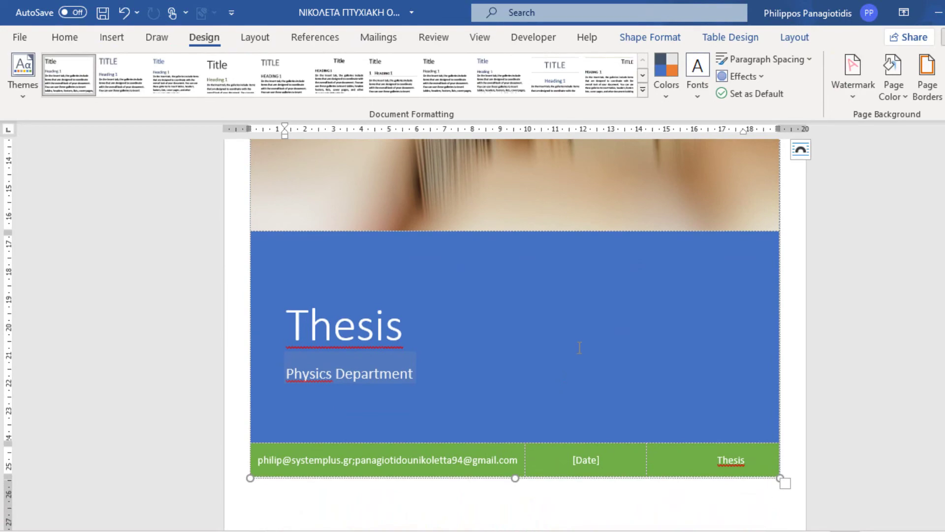
pyautogui.keyDown('ctrl'); pyautogui.scroll(-3, 586, 335); pyautogui.keyUp('ctrl')
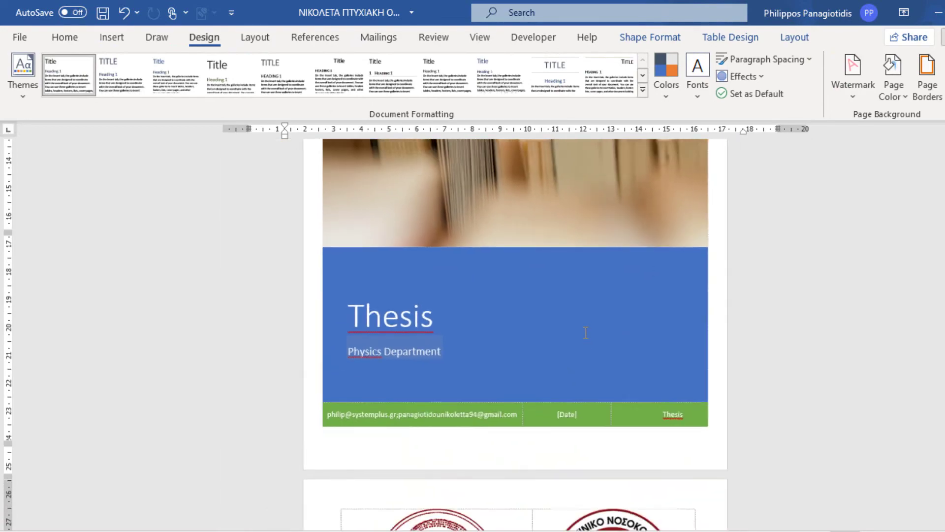